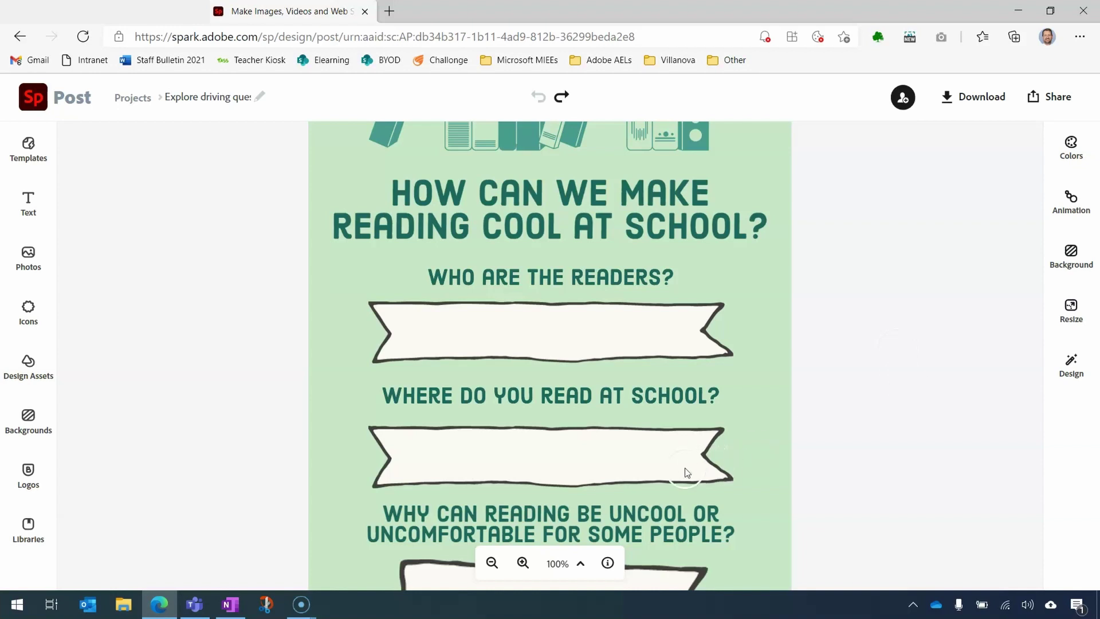
# Step: Zoom out to 50% to review the whole poster and its heading
pyautogui.click(491, 563)
pyautogui.click(493, 564)
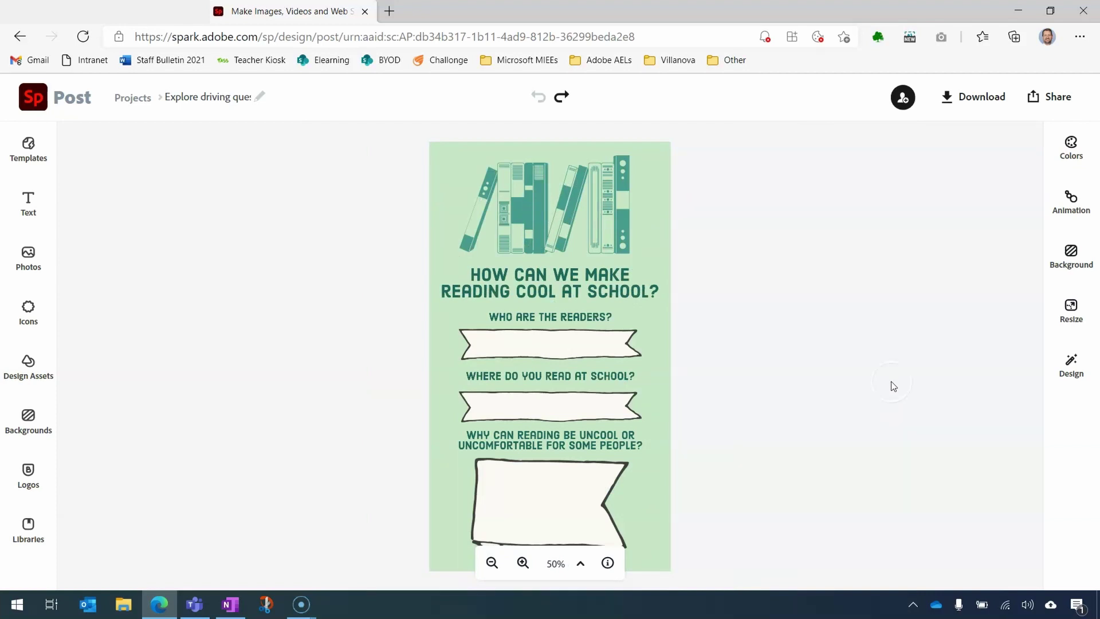
pyautogui.click(596, 275)
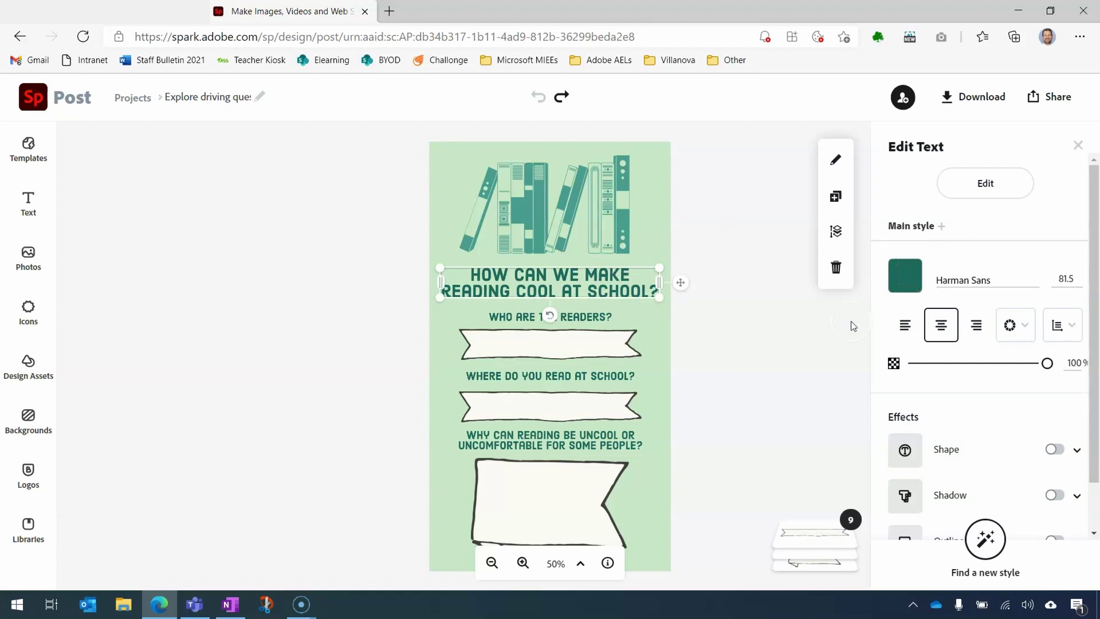
pyautogui.click(762, 297)
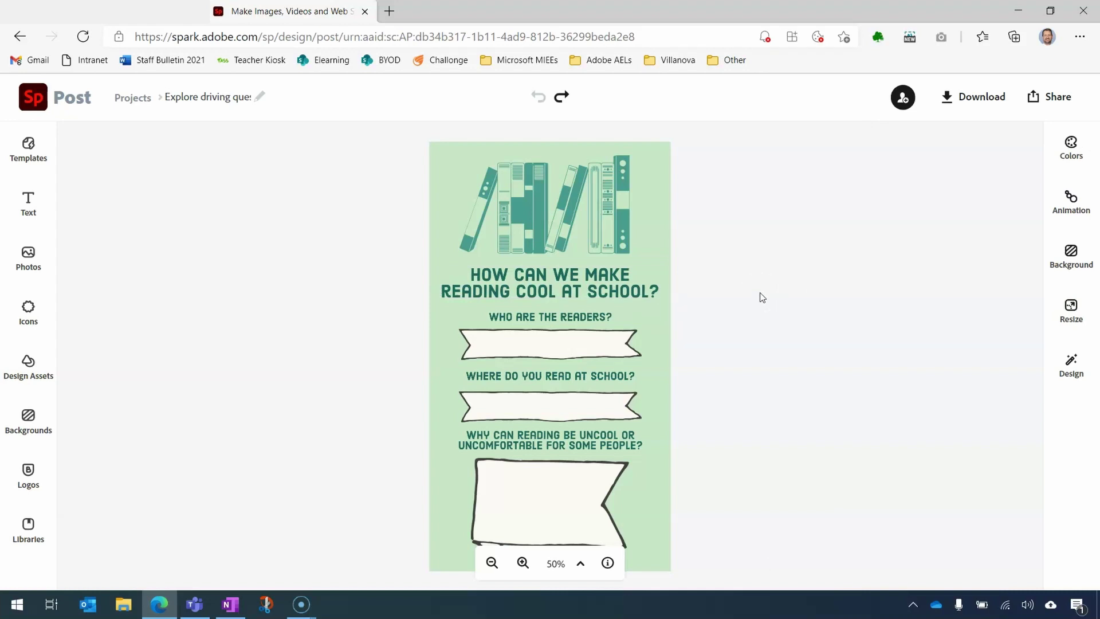
pyautogui.click(769, 297)
pyautogui.click(797, 293)
# Step: Publish the poster and copy its share link
pyautogui.click(1070, 96)
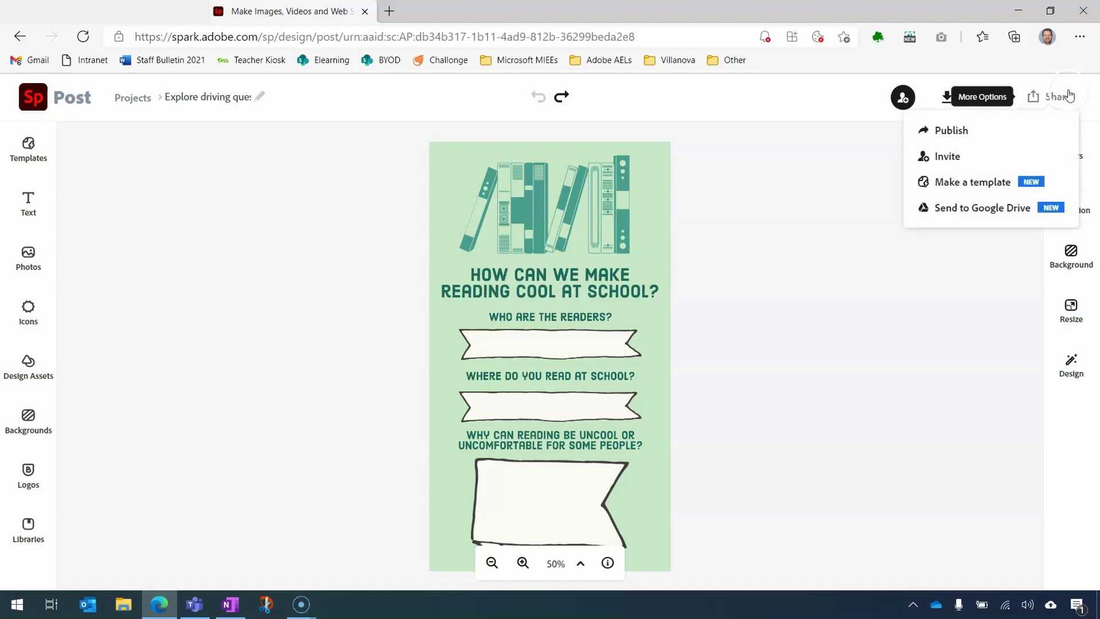
pyautogui.click(982, 128)
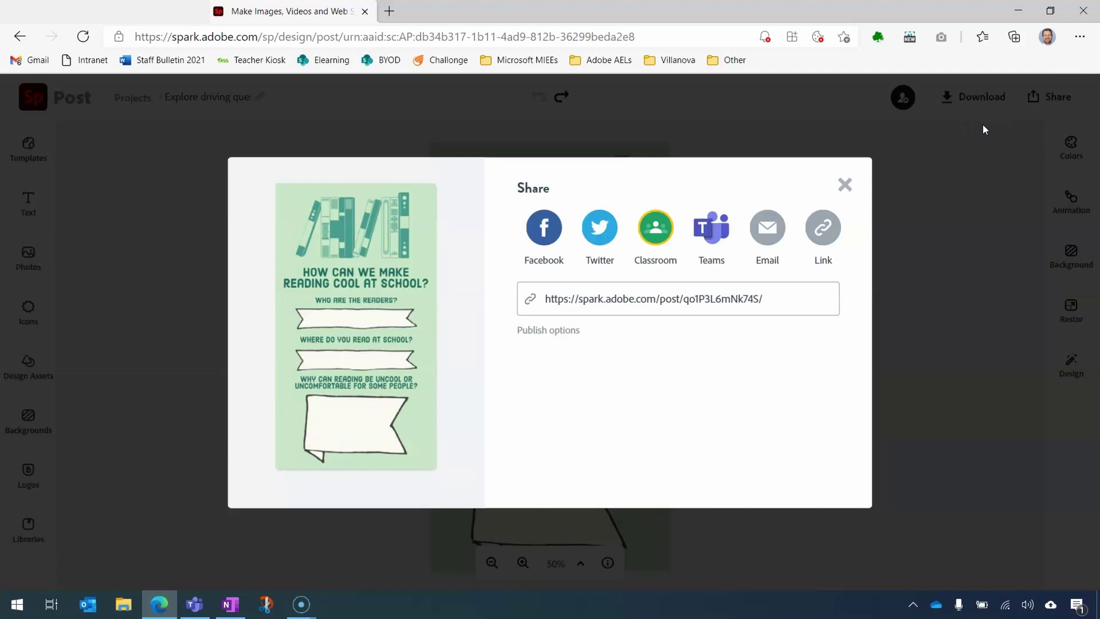
pyautogui.click(839, 229)
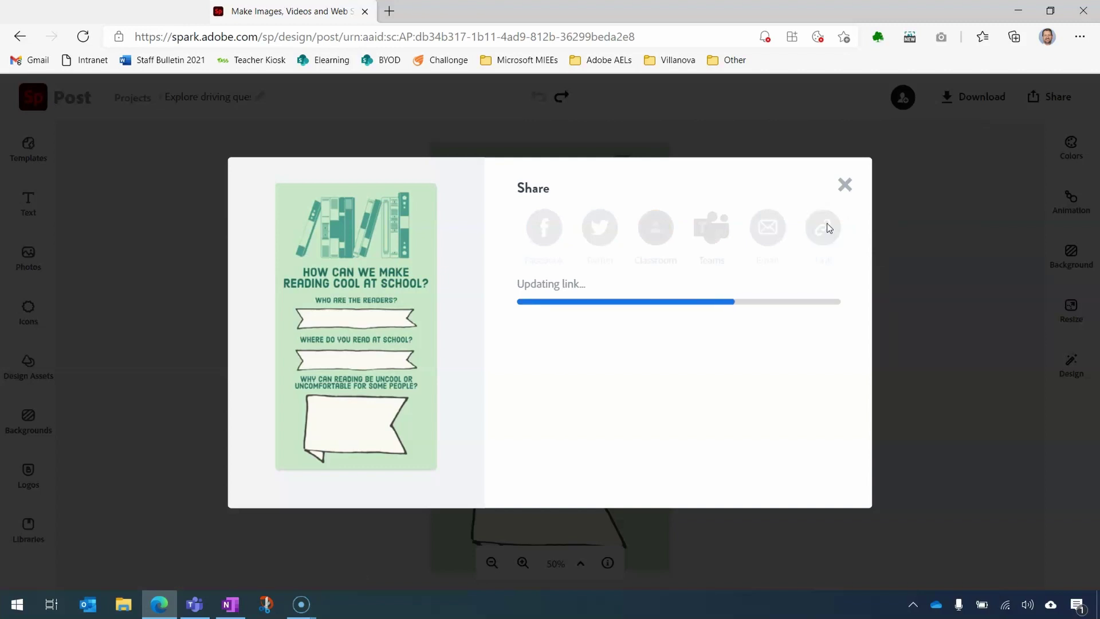
pyautogui.click(340, 302)
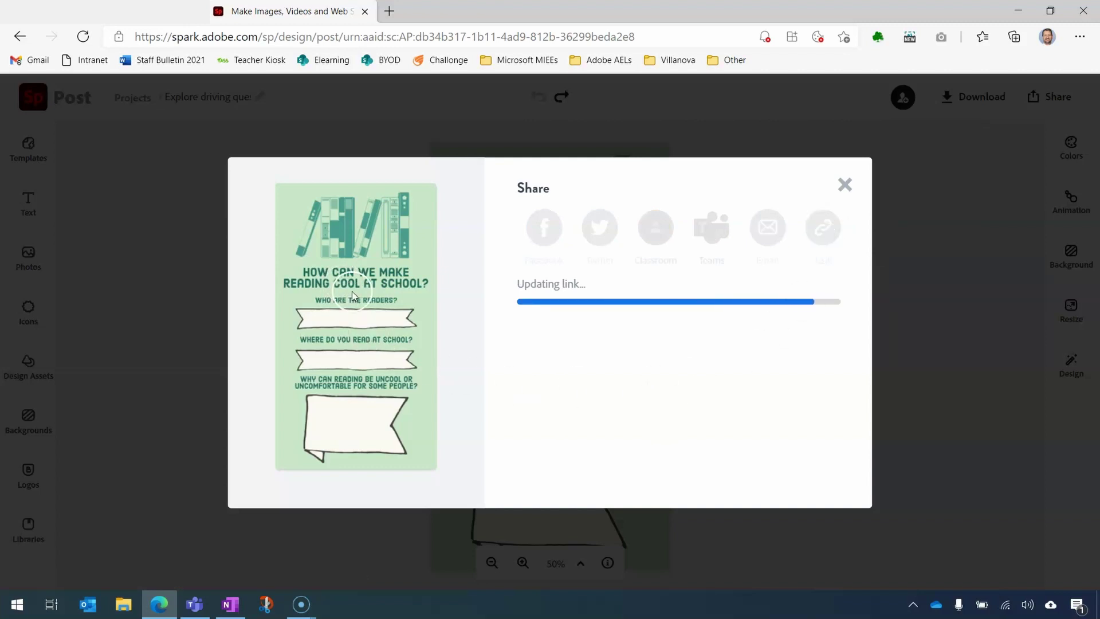
pyautogui.click(814, 237)
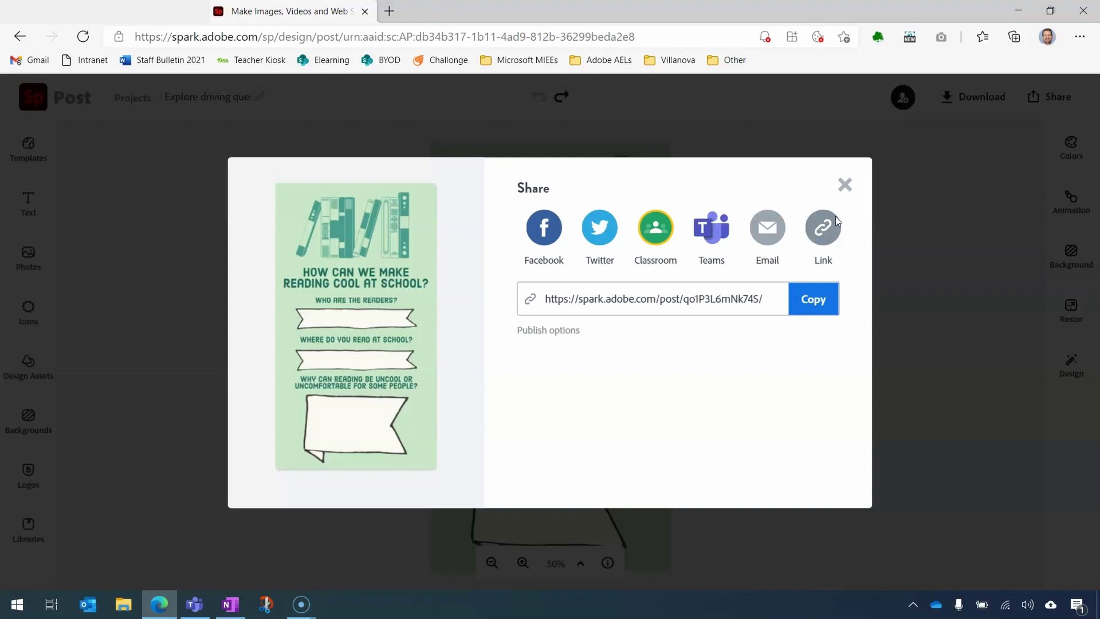
pyautogui.click(824, 224)
pyautogui.click(823, 303)
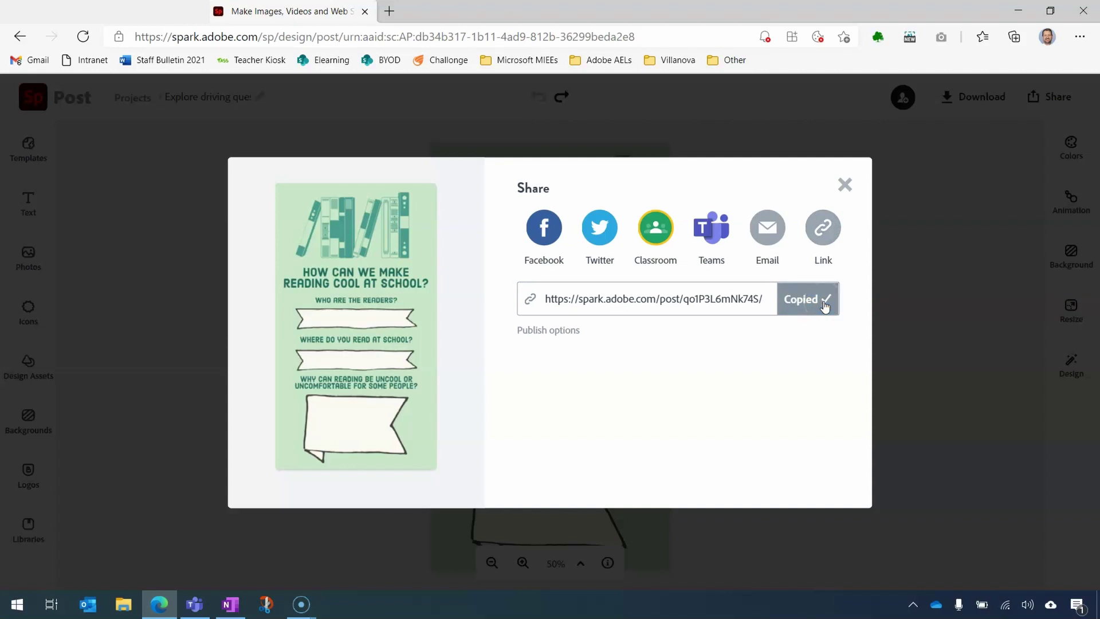
# Step: Switch to OneNote and paste the poster link onto the Driving Question page under Using the Content Library
pyautogui.click(237, 606)
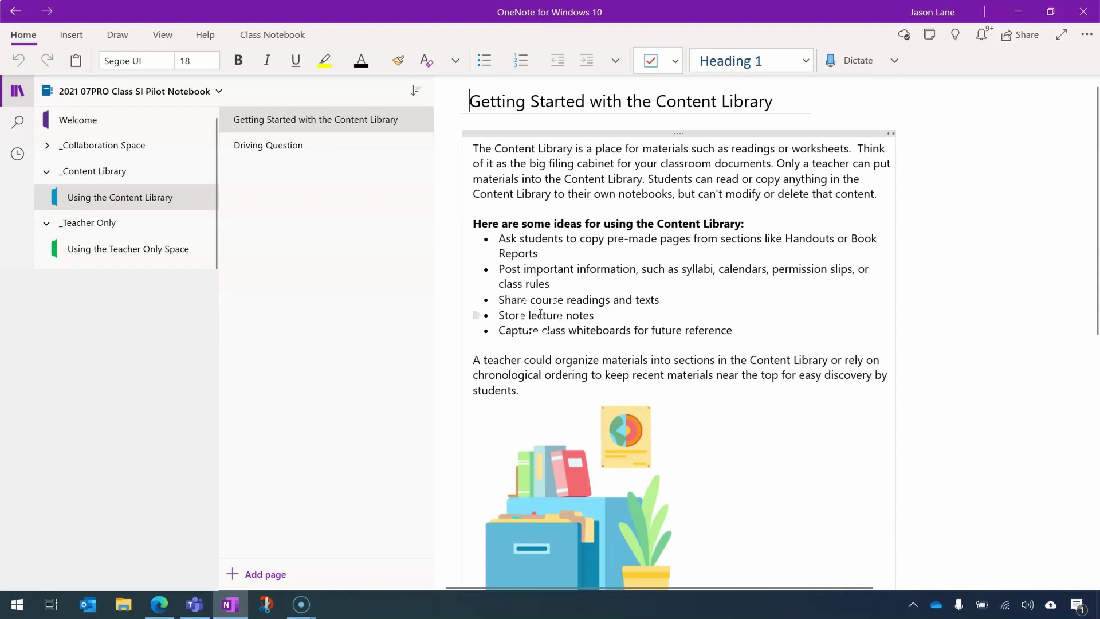
pyautogui.scroll(-3, 573, 378)
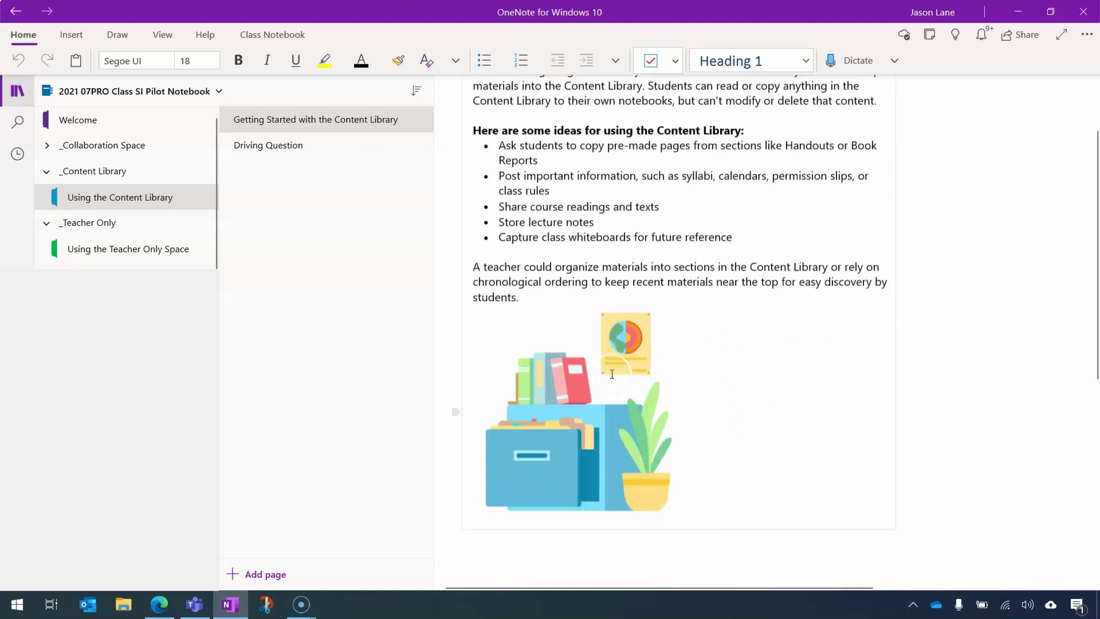
pyautogui.scroll(3, 663, 378)
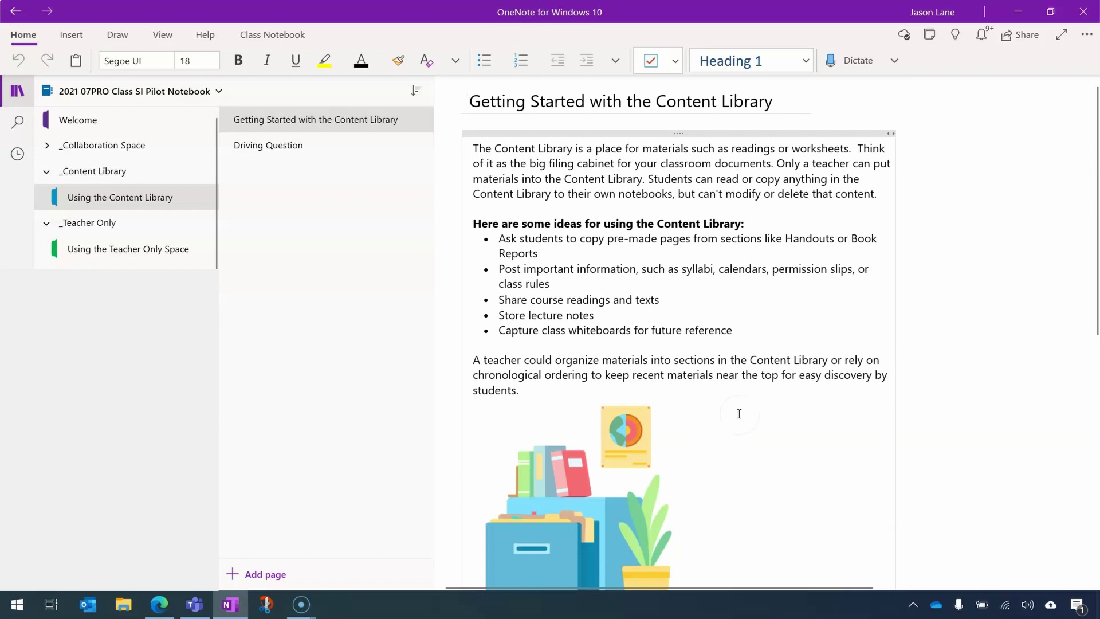
pyautogui.click(257, 149)
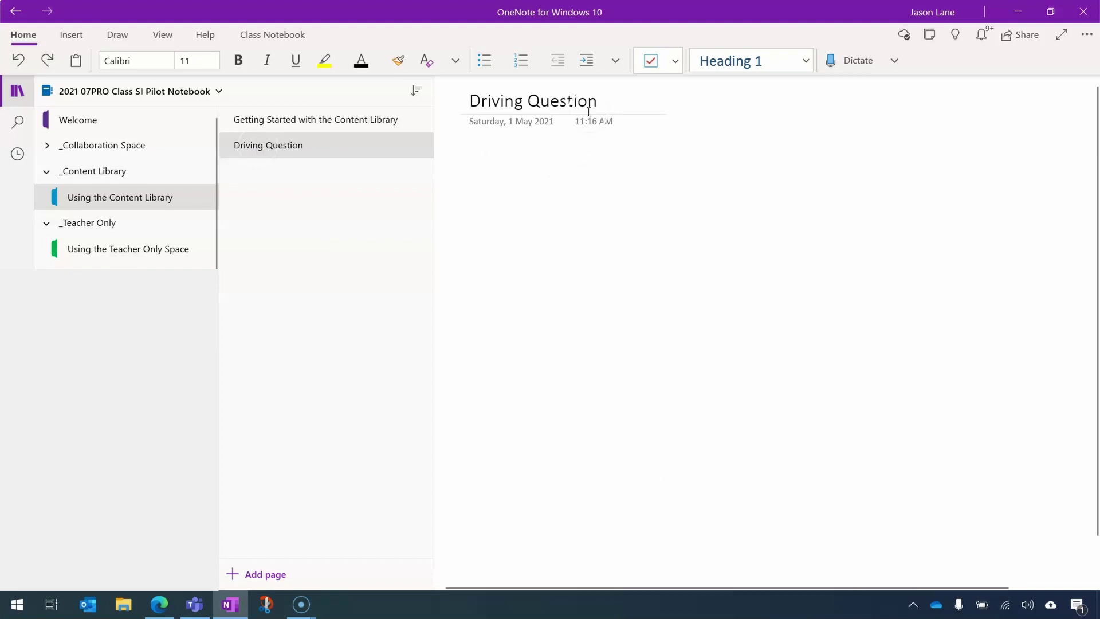
pyautogui.click(492, 165)
pyautogui.hotkey('ctrl', 'v')
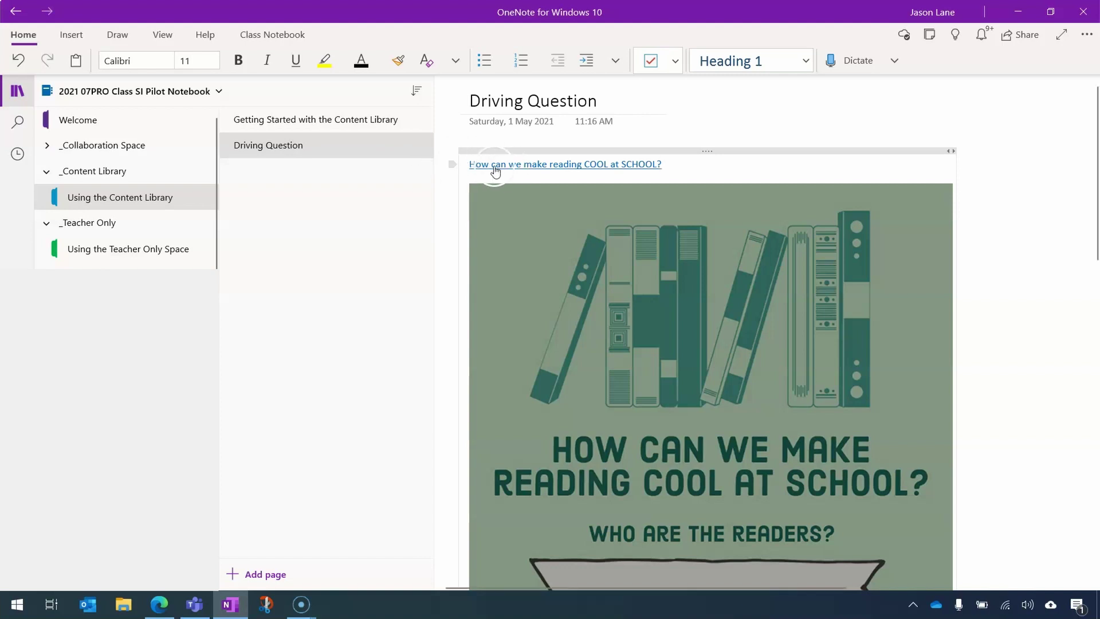
pyautogui.click(695, 166)
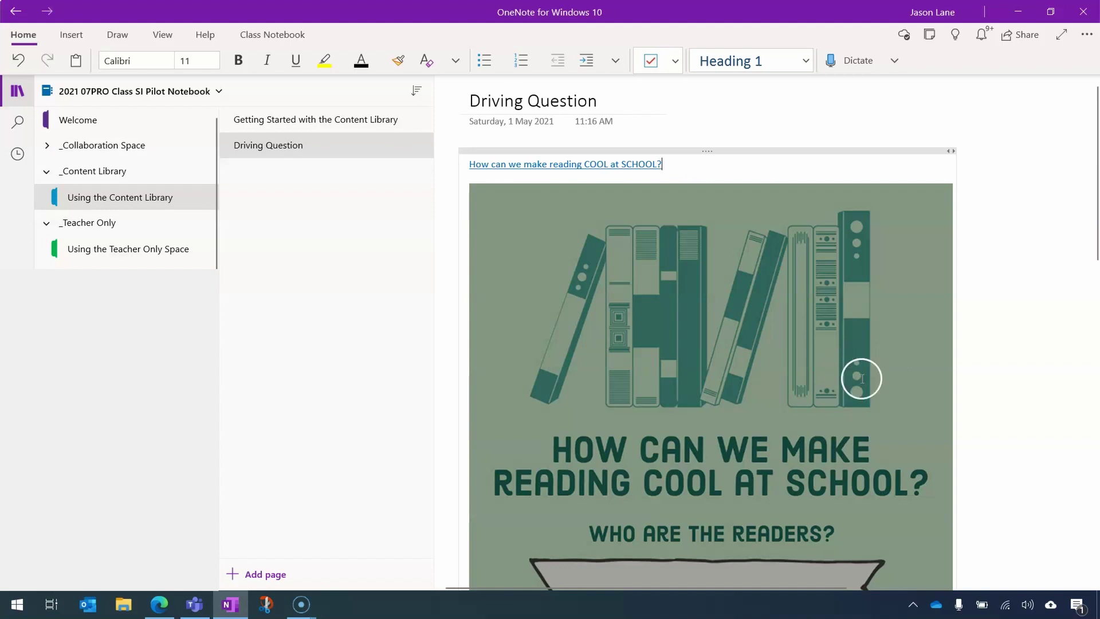
# Step: Compare the shared poster in the browser with its embedded preview on the OneNote page
pyautogui.click(159, 604)
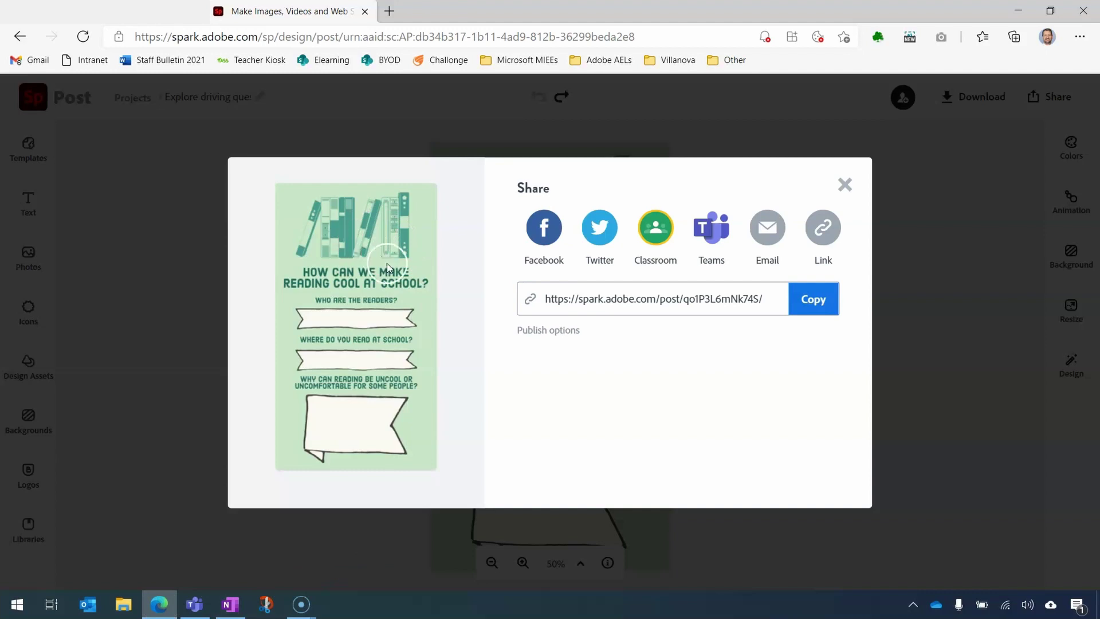
pyautogui.click(223, 610)
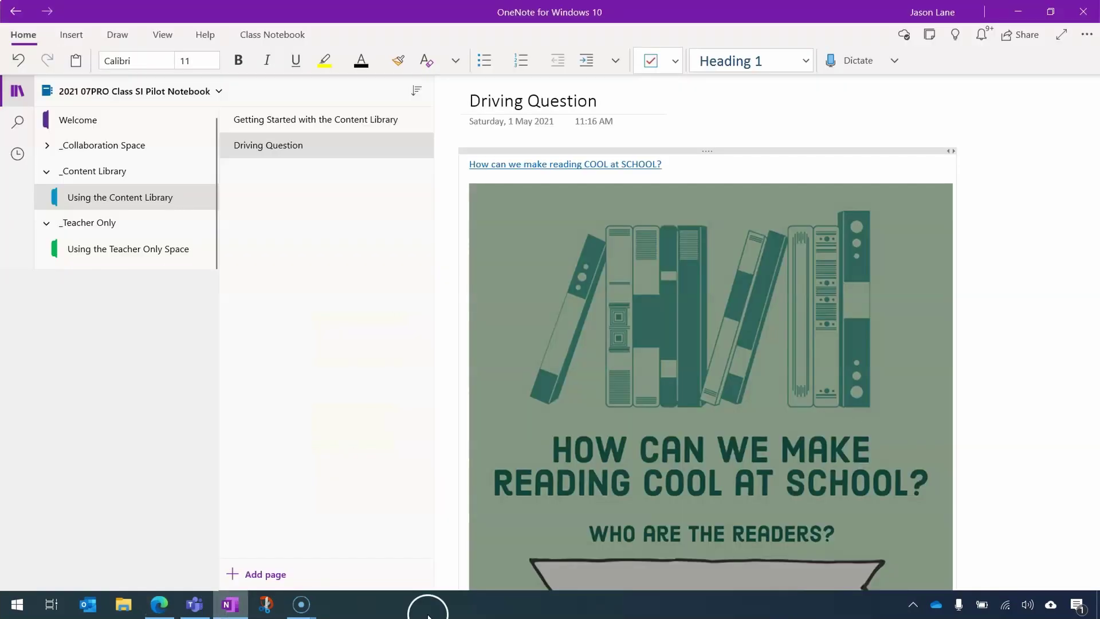
pyautogui.scroll(-3, 940, 342)
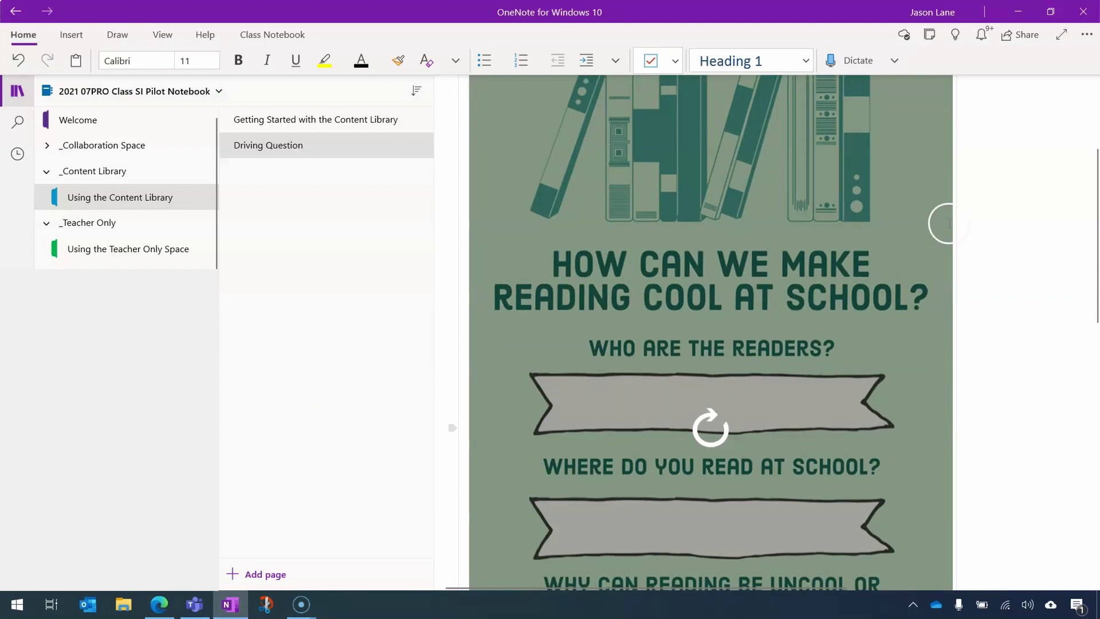
pyautogui.scroll(3, 1026, 307)
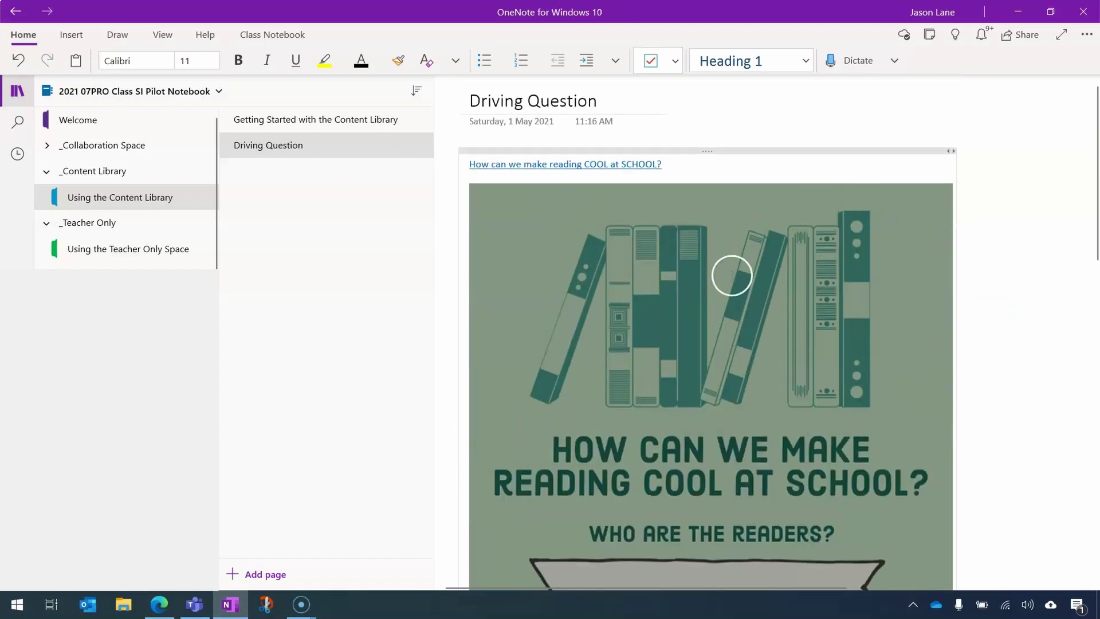
pyautogui.scroll(-3, 985, 358)
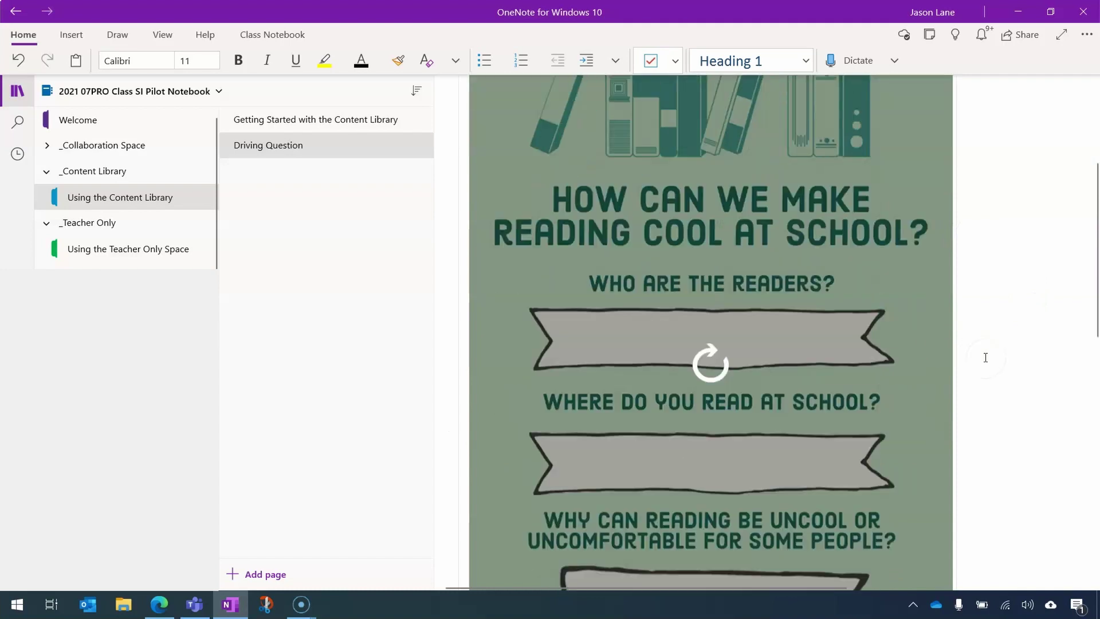
pyautogui.click(713, 351)
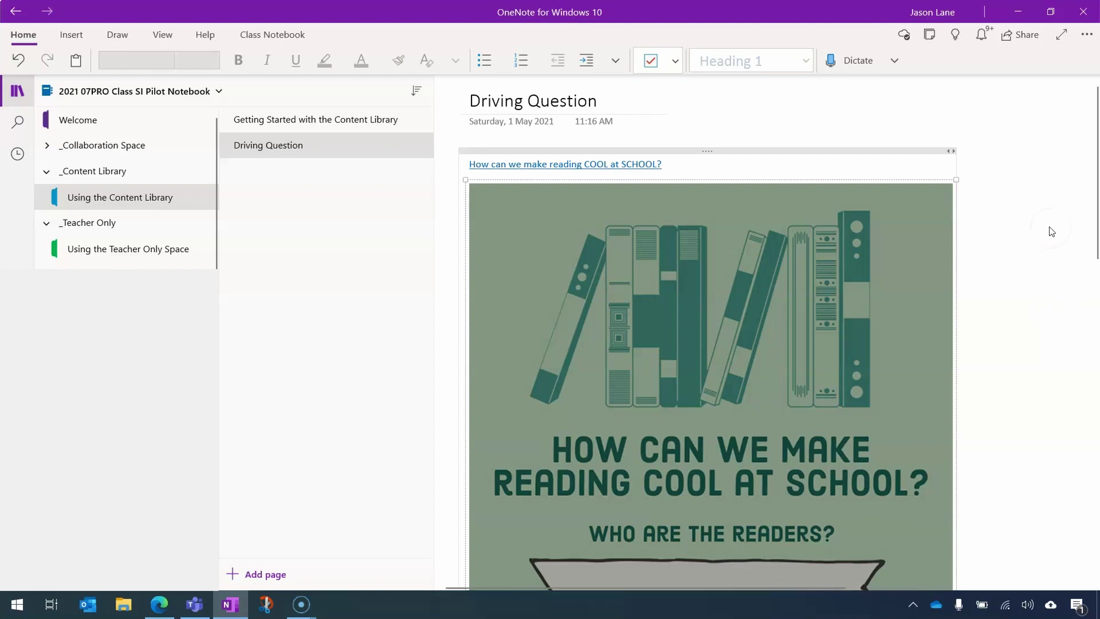
pyautogui.click(961, 174)
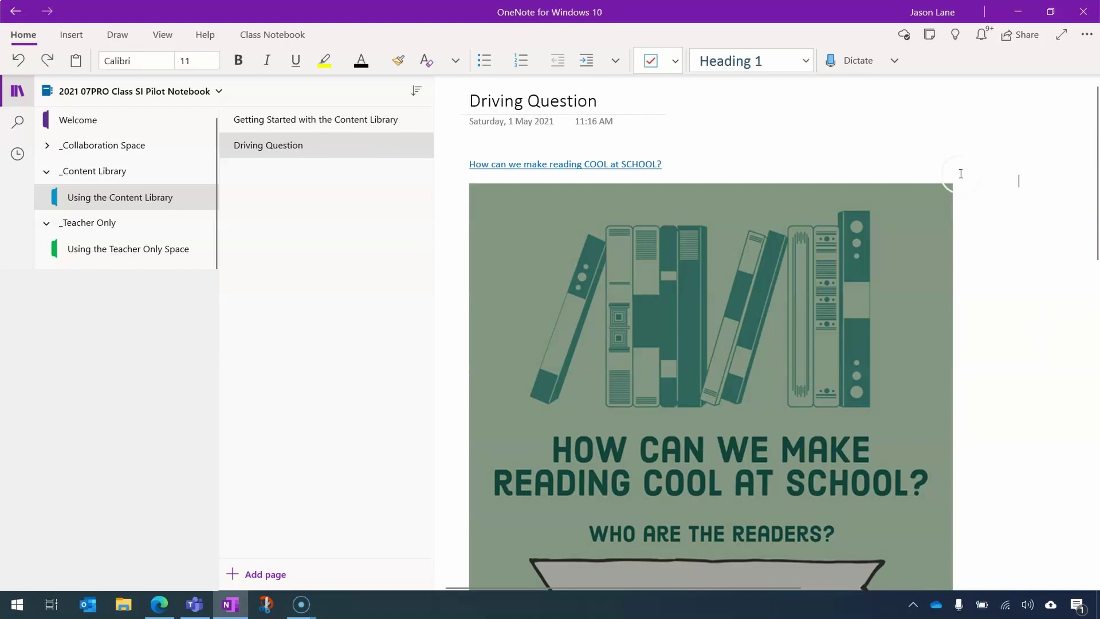
# Step: Try to shrink the embedded poster on the Driving Question page by its lower corner
pyautogui.scroll(-10, 961, 174)
pyautogui.click(900, 278)
pyautogui.moveTo(948, 388); pyautogui.dragTo(847, 212)
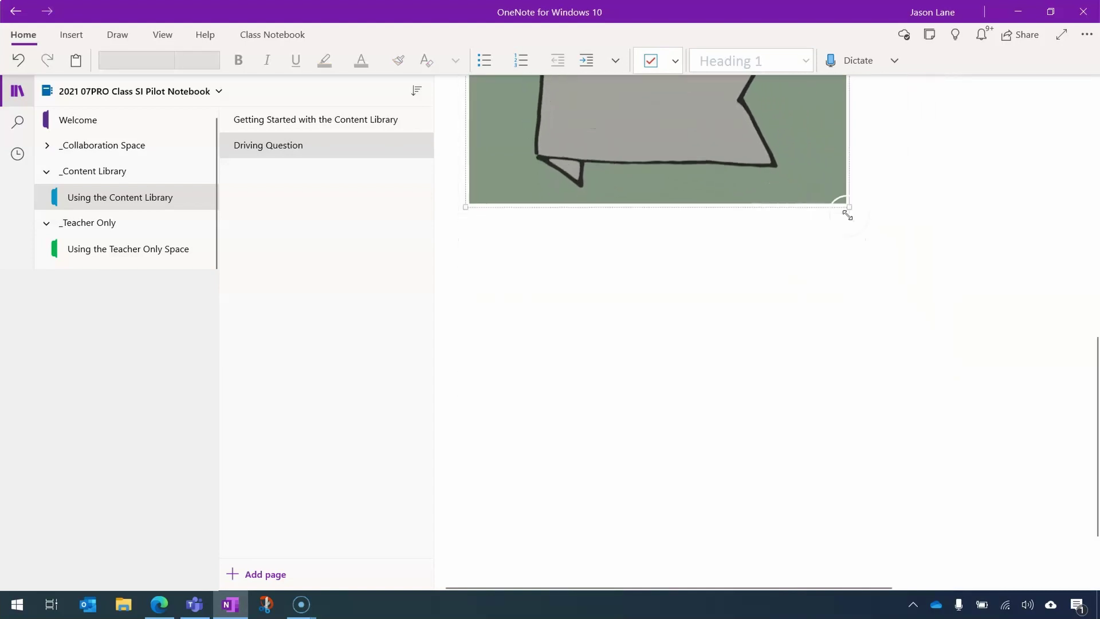
pyautogui.scroll(2, 940, 209)
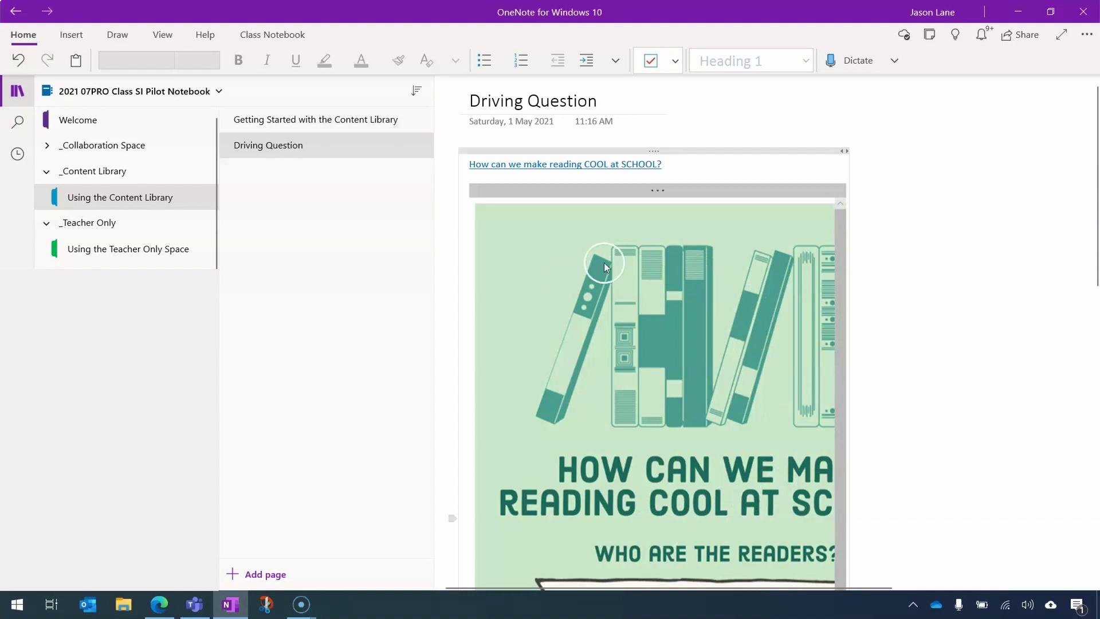
pyautogui.click(932, 233)
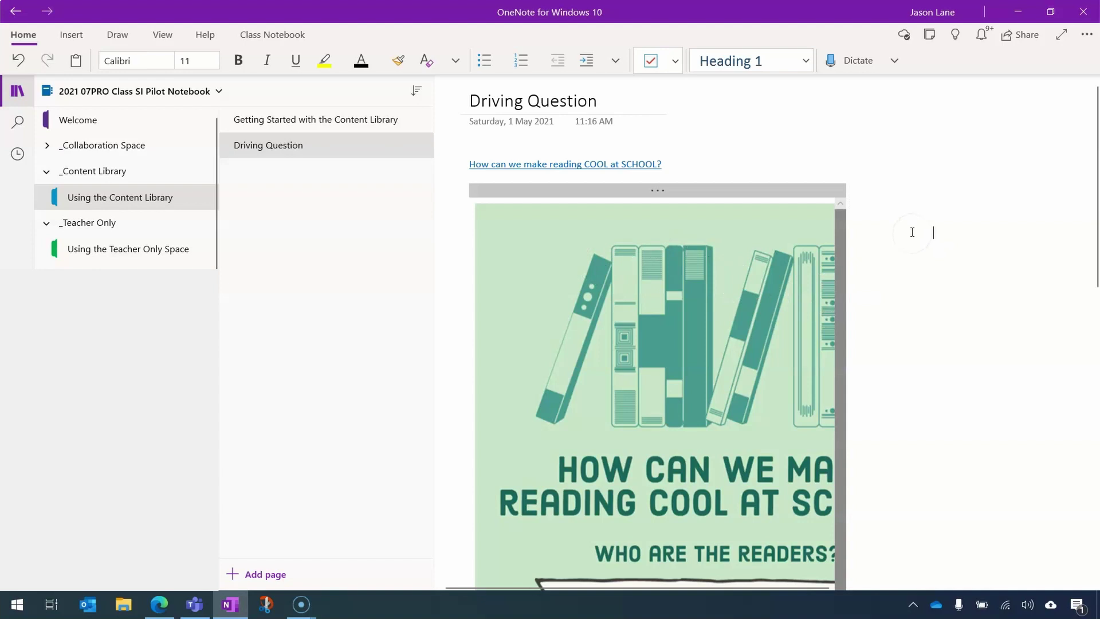
pyautogui.scroll(-6, 912, 232)
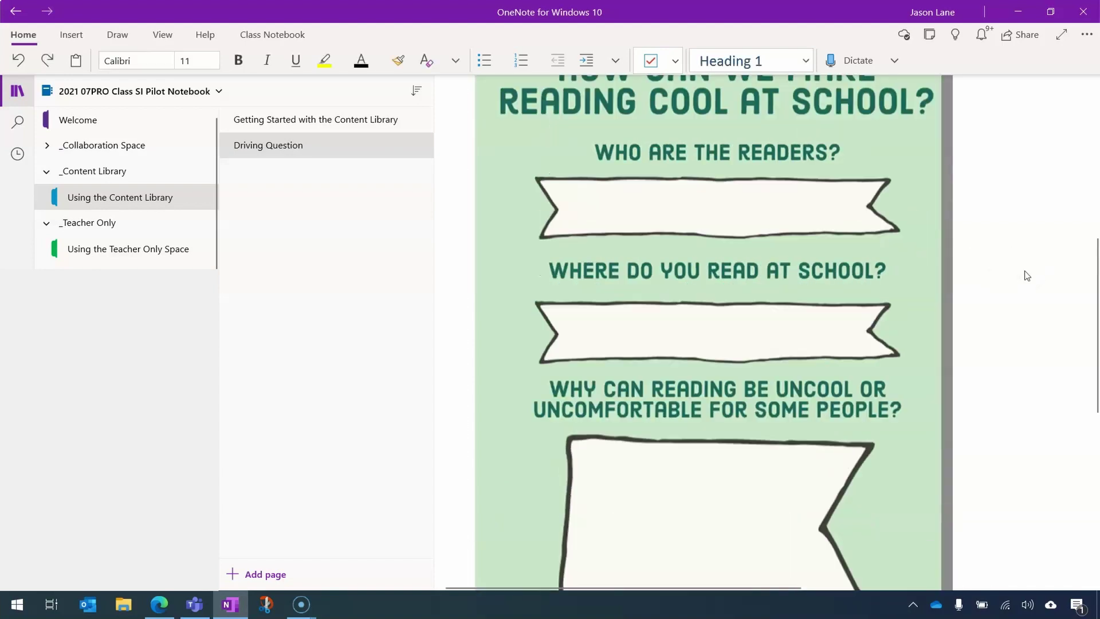
pyautogui.scroll(6, 1023, 264)
# Step: Zoom the Driving Question page out and back in to check how the embedded poster fits
pyautogui.click(695, 160)
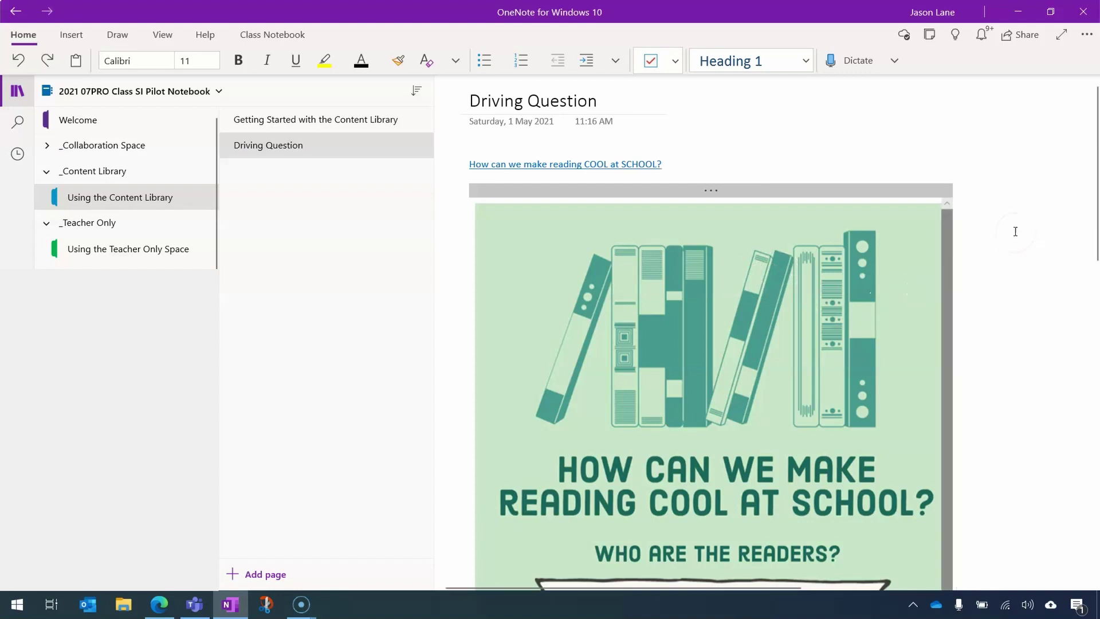
pyautogui.click(163, 35)
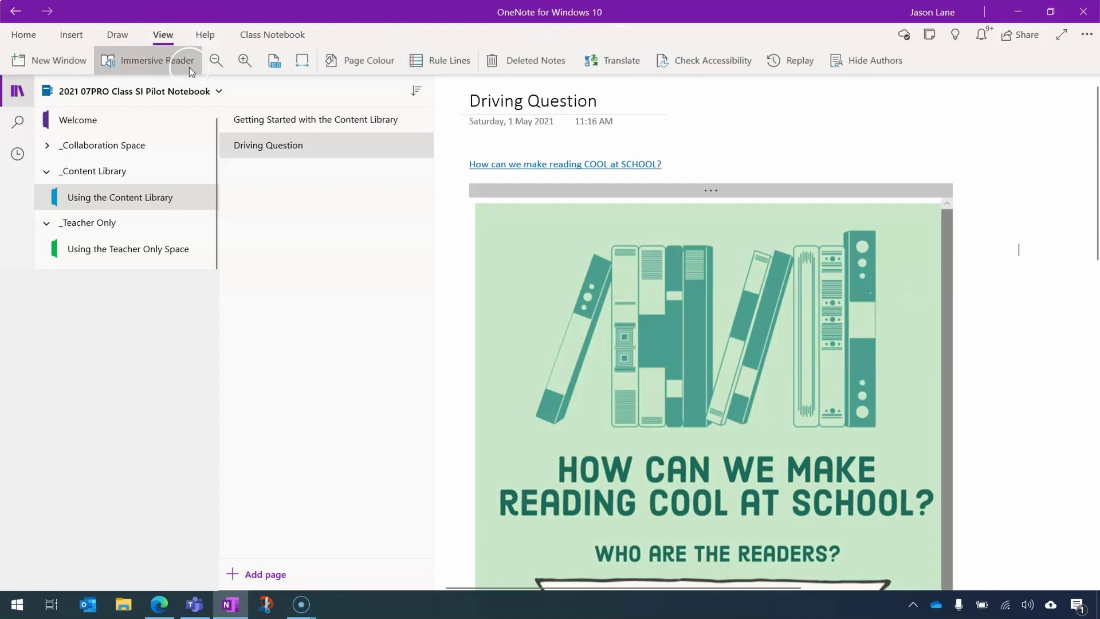
pyautogui.click(207, 62)
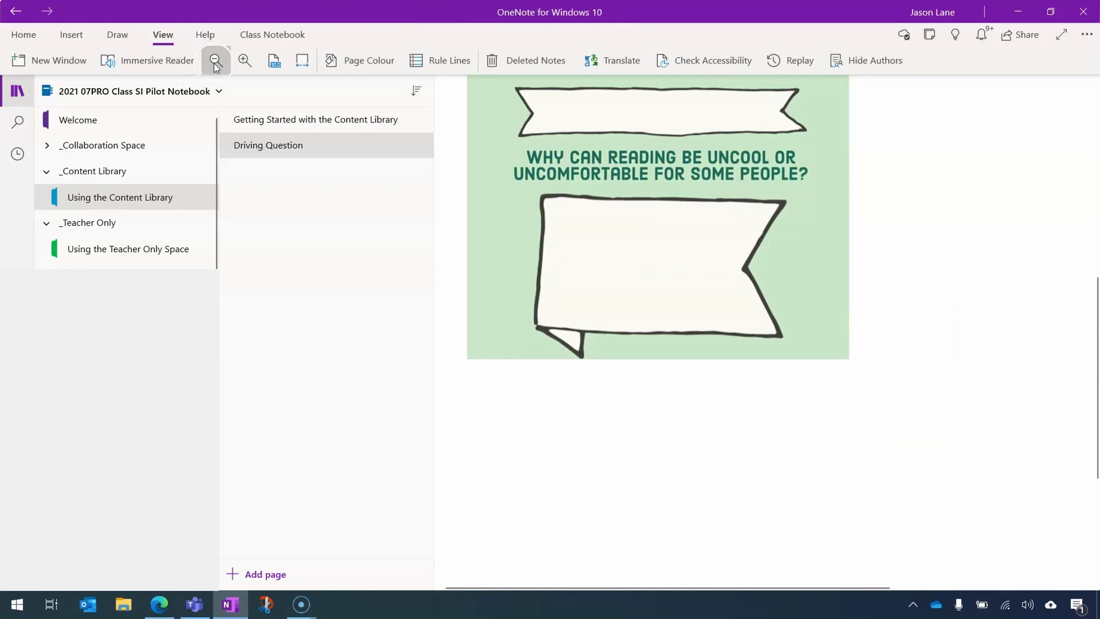
pyautogui.click(237, 61)
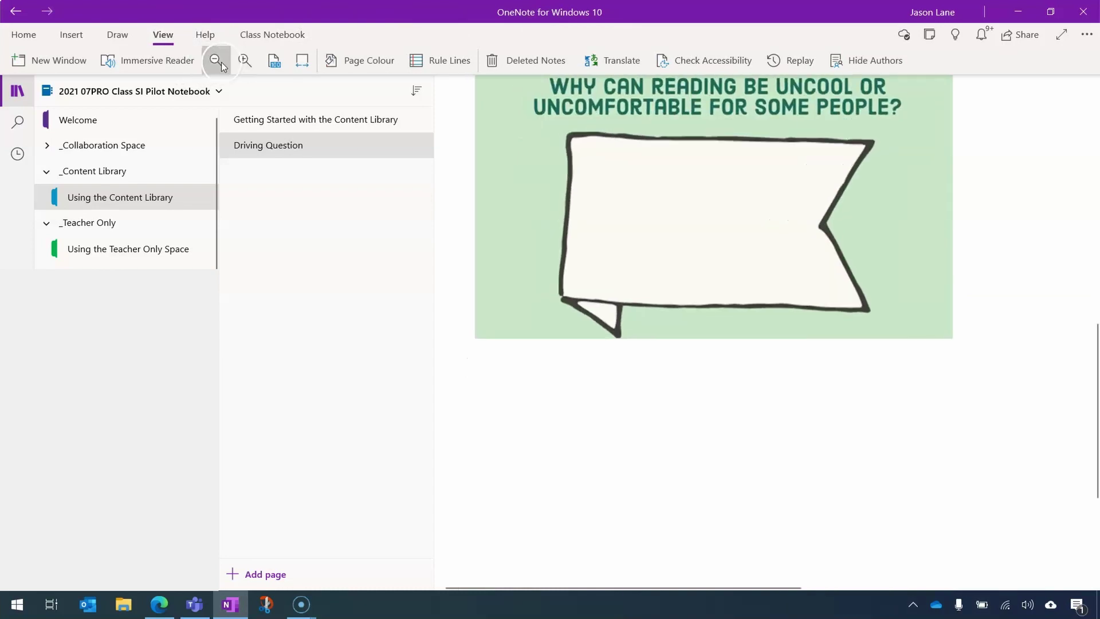
pyautogui.scroll(10, 988, 238)
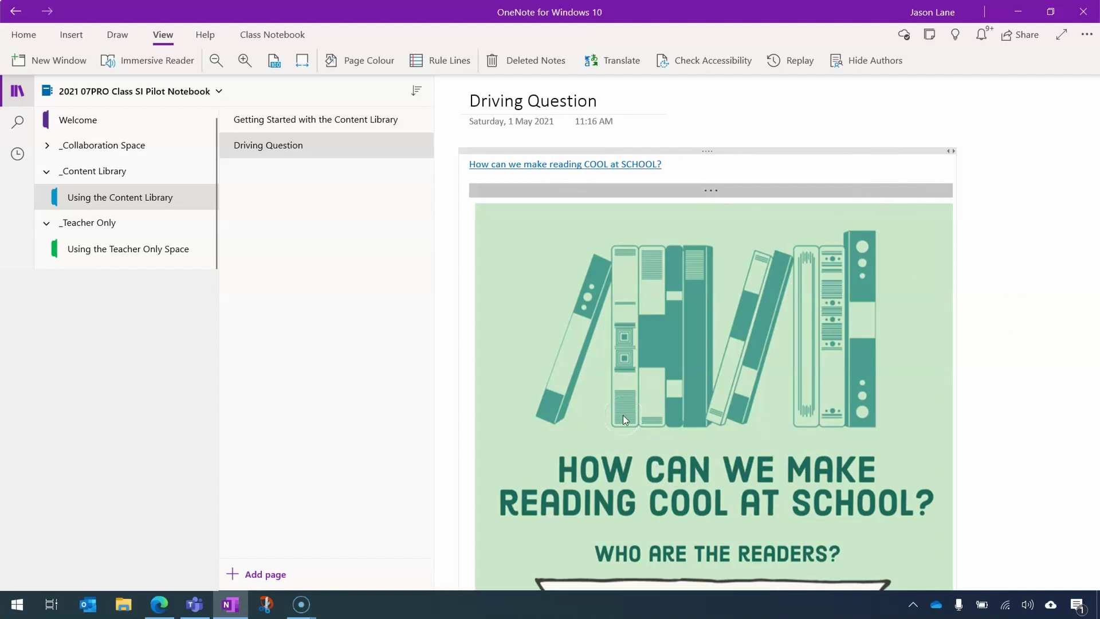
# Step: Scroll slightly inside the embedded poster and place the text cursor at the end of the link above it
pyautogui.click(638, 429)
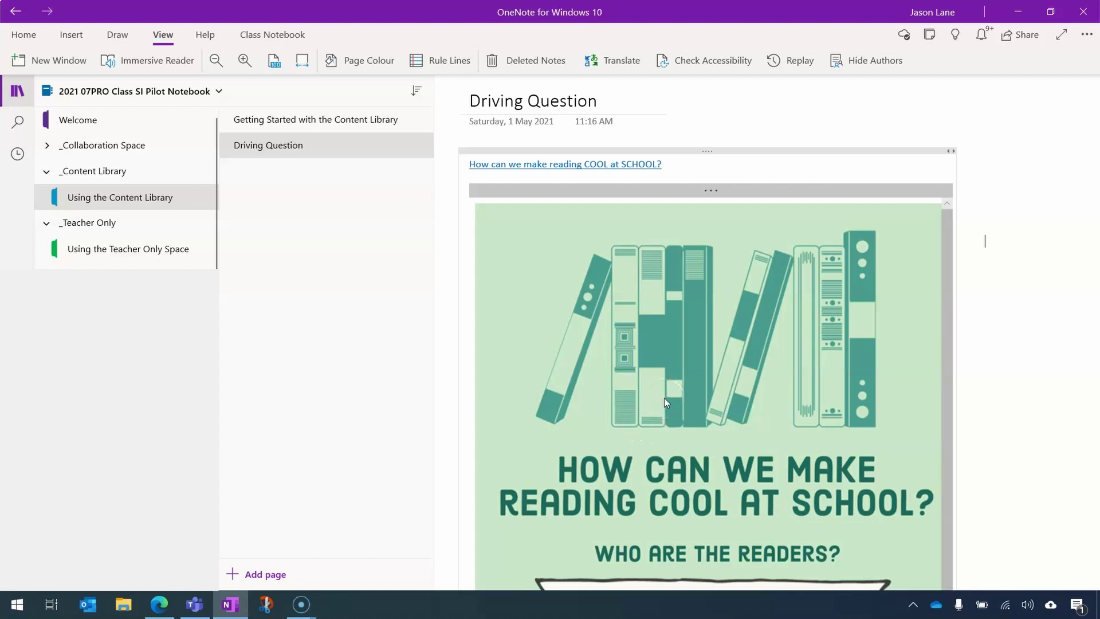
pyautogui.scroll(-1, 665, 397)
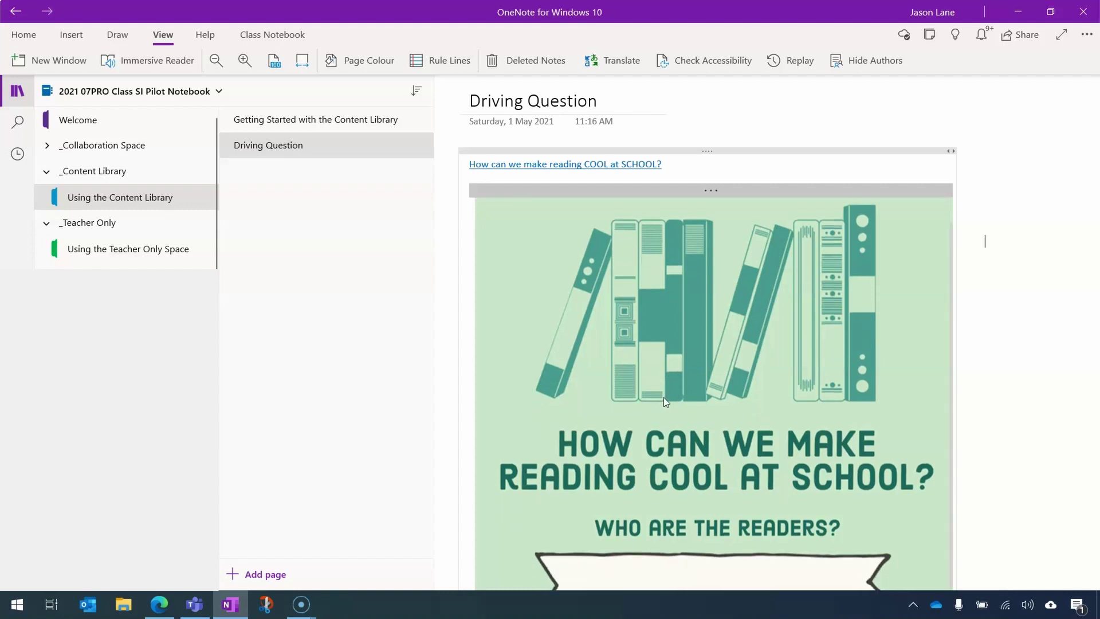
pyautogui.click(704, 477)
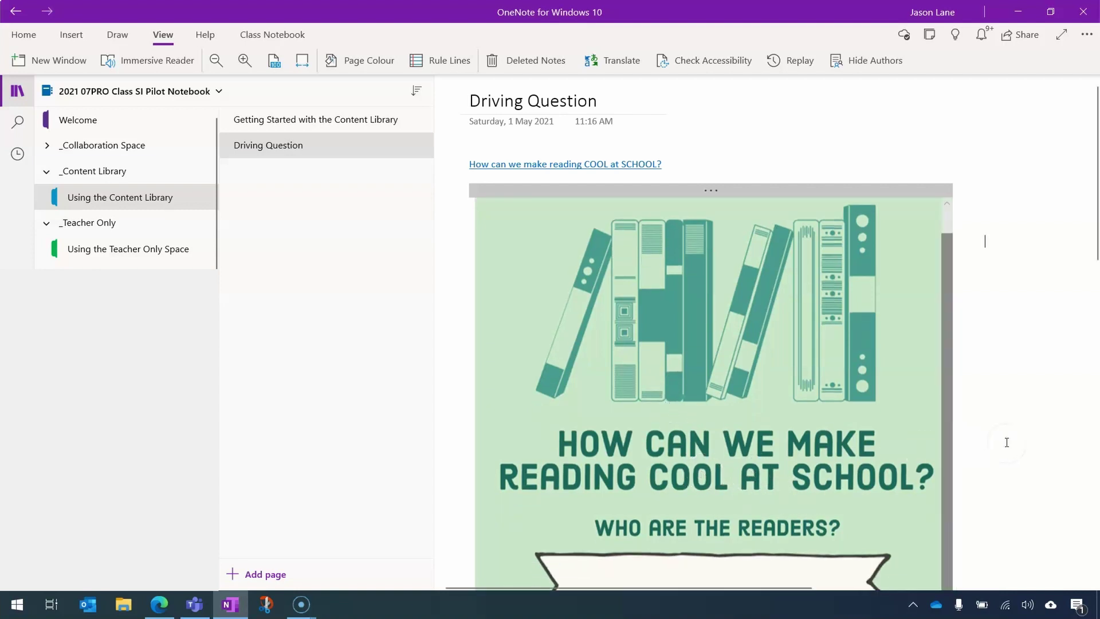
pyautogui.click(504, 68)
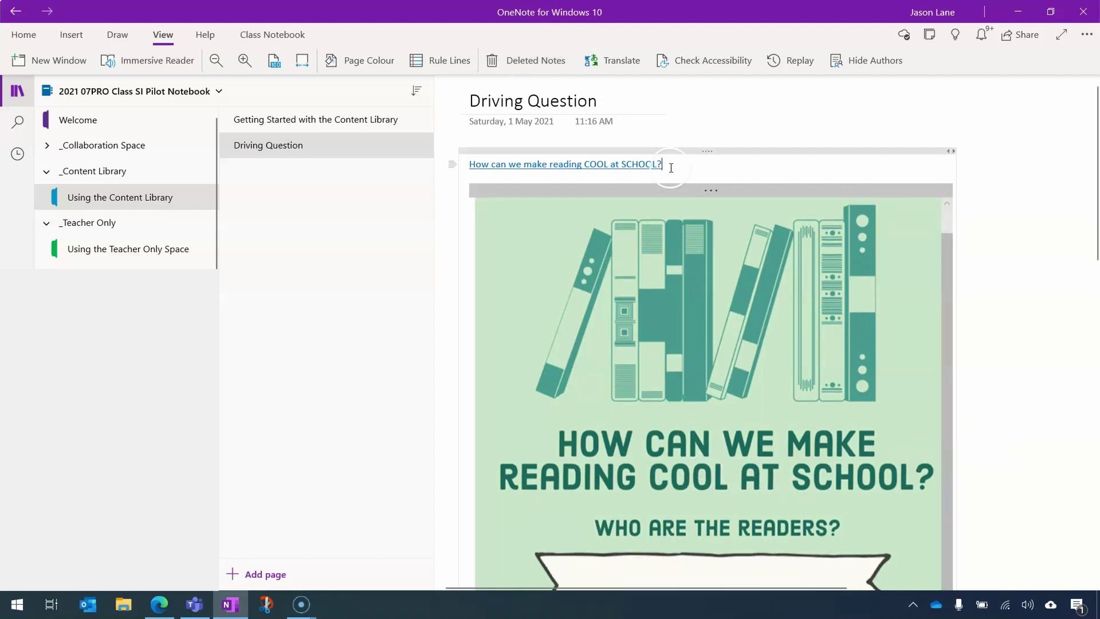
pyautogui.scroll(-3, 975, 344)
pyautogui.click(955, 368)
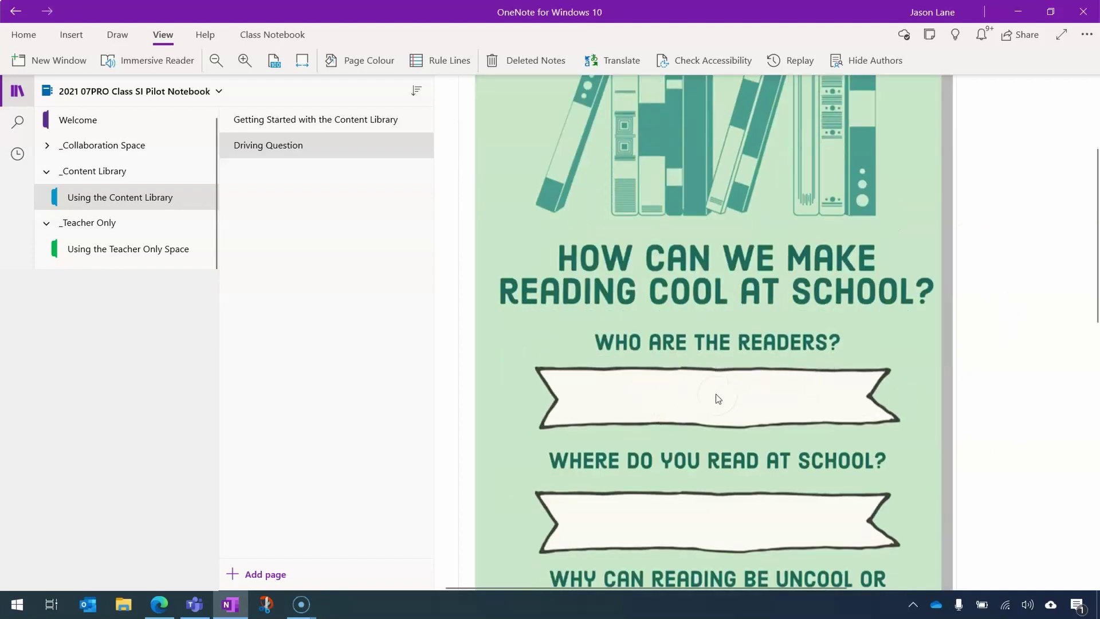
pyautogui.click(693, 399)
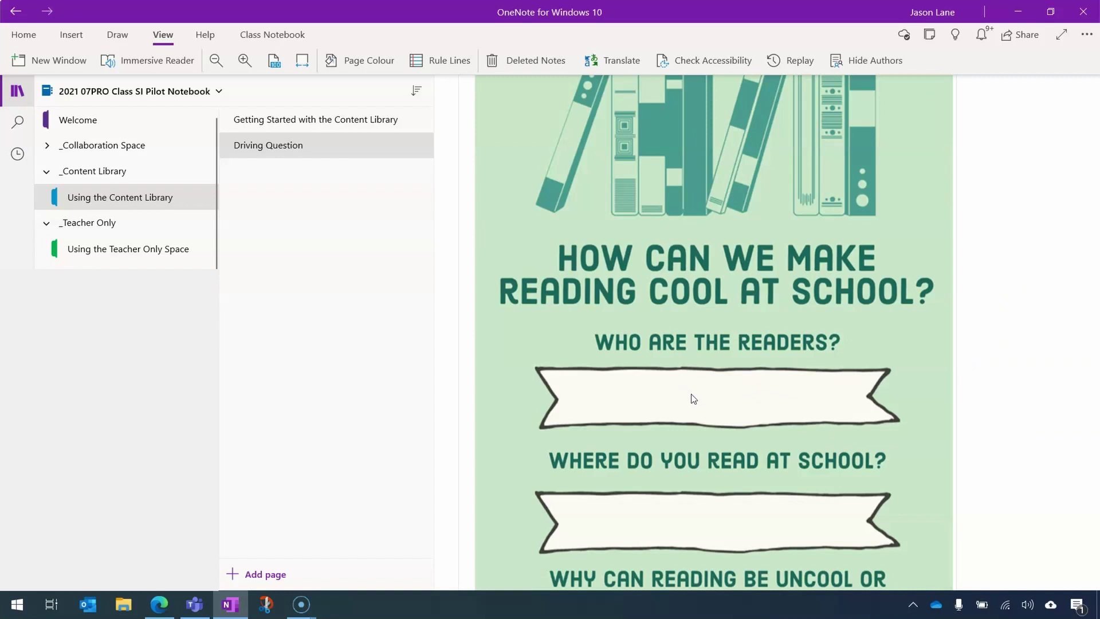
# Step: Add a new page titled "Driving Question Worksheet" to the Using the Content Library section
pyautogui.click(274, 155)
pyautogui.click(261, 574)
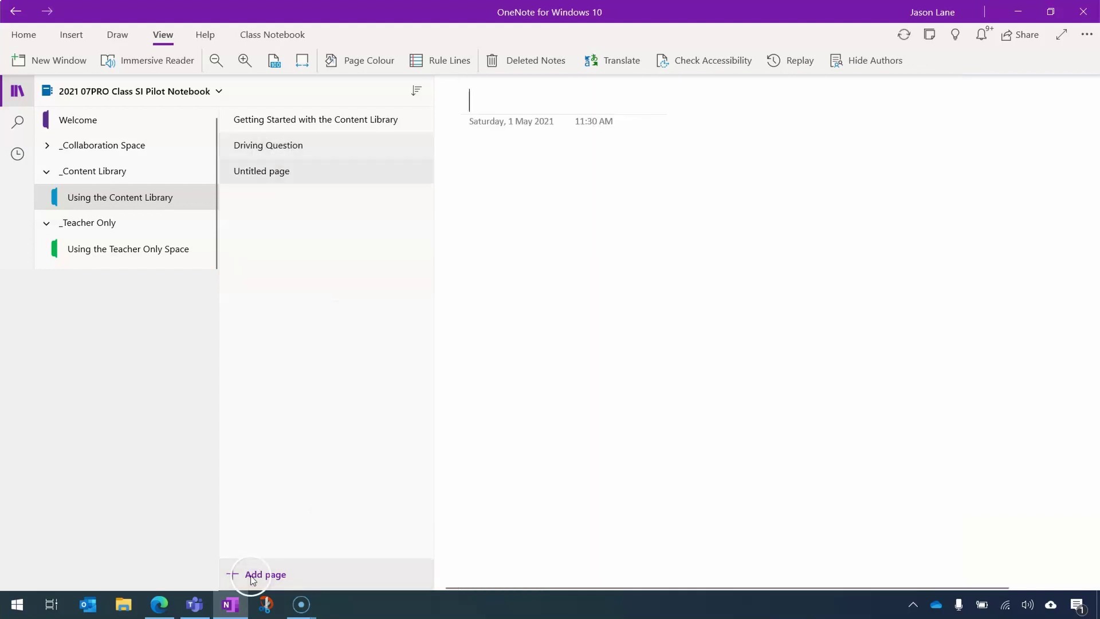
pyautogui.write('Driving Question Worksheet')
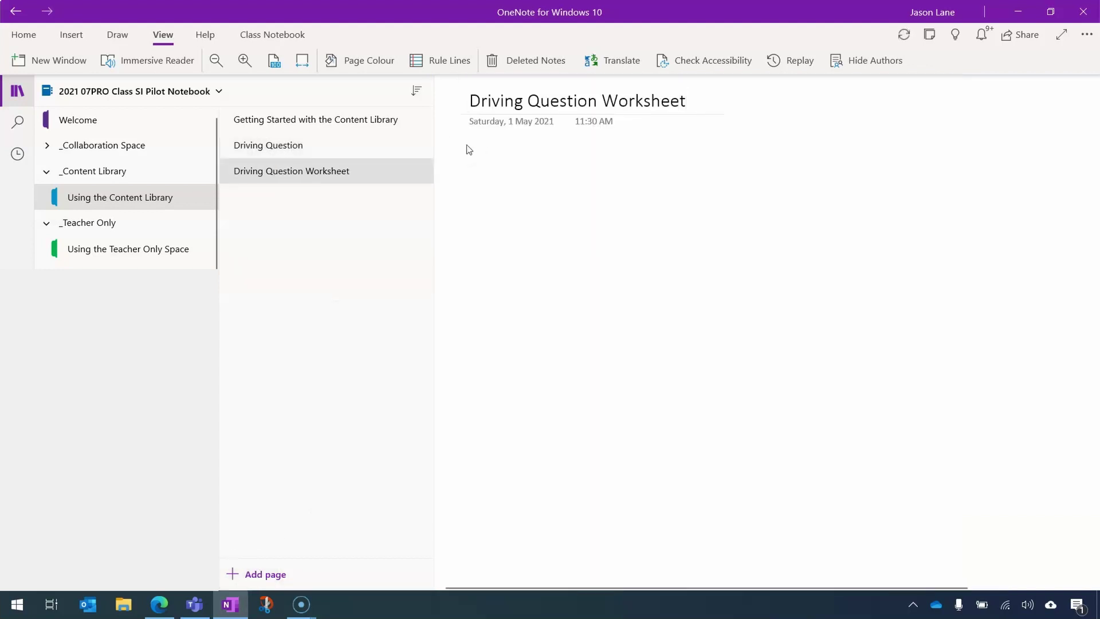
# Step: Move the Driving Question Worksheet page into the Using the Teacher Only Space section and open it there
pyautogui.click(287, 176)
pyautogui.moveTo(287, 177); pyautogui.dragTo(157, 251)
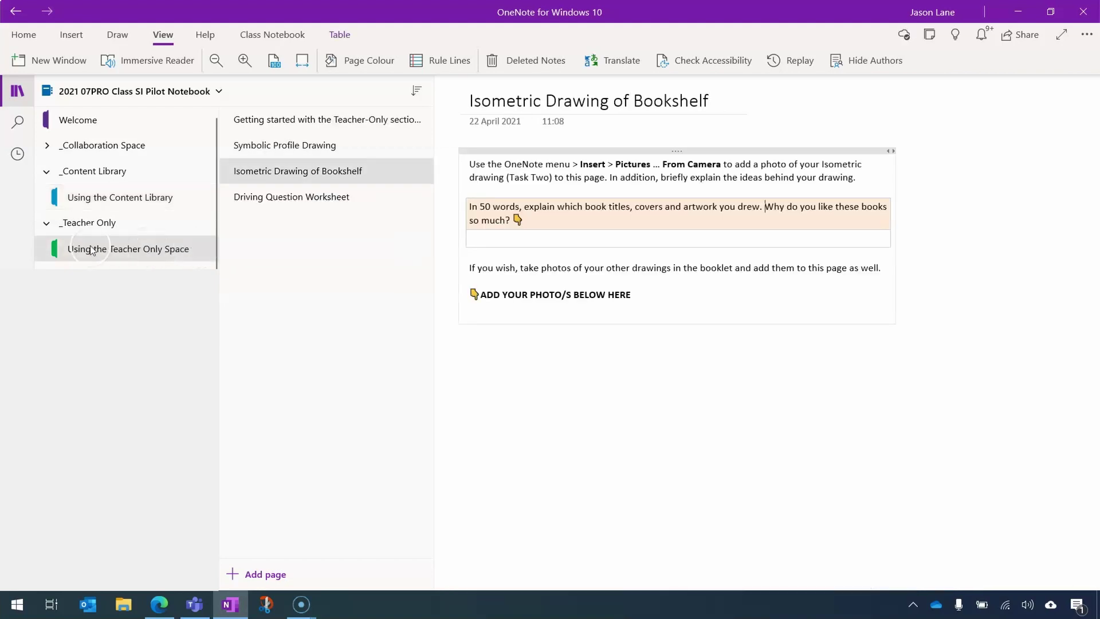
pyautogui.click(309, 204)
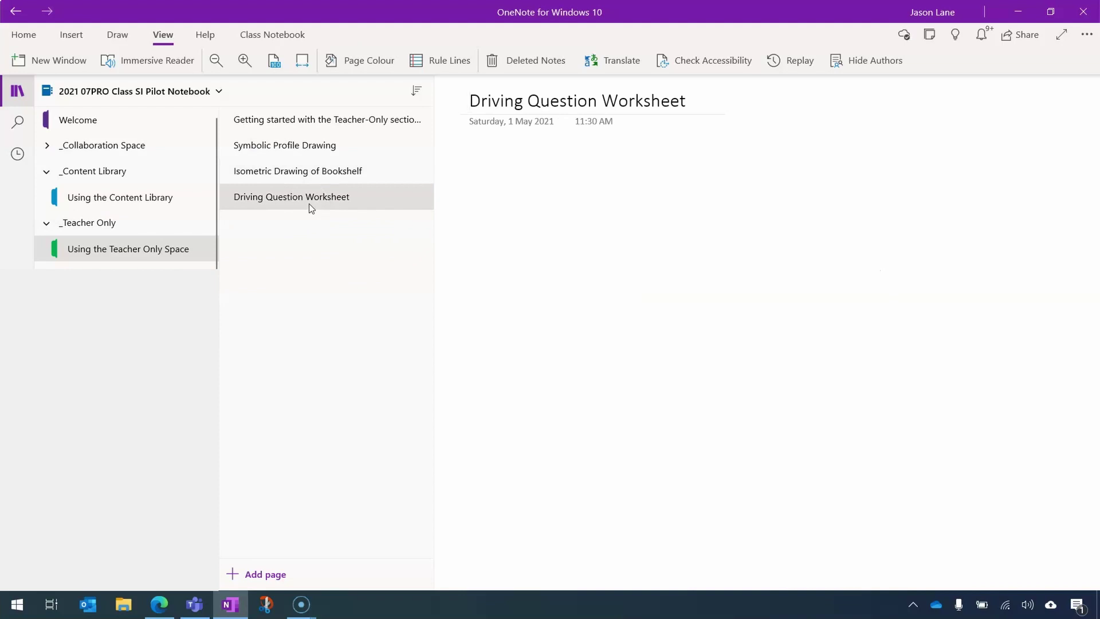
# Step: Switch to Adobe Spark in the browser, close the sharing dialog and download the poster as a PNG with a solid colour background
pyautogui.click(159, 604)
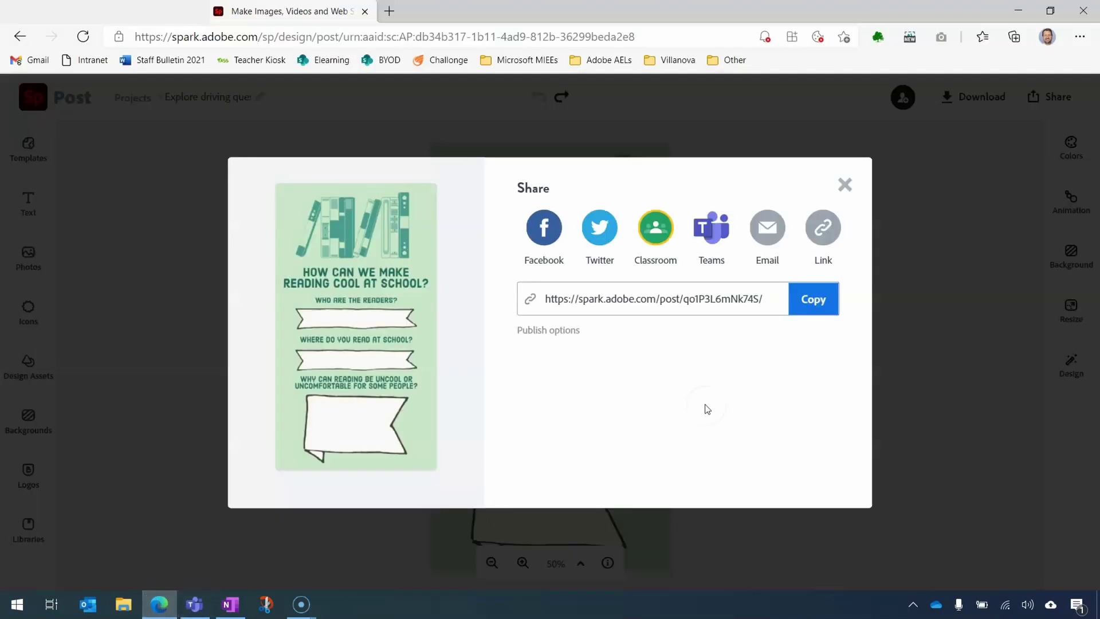
pyautogui.click(846, 186)
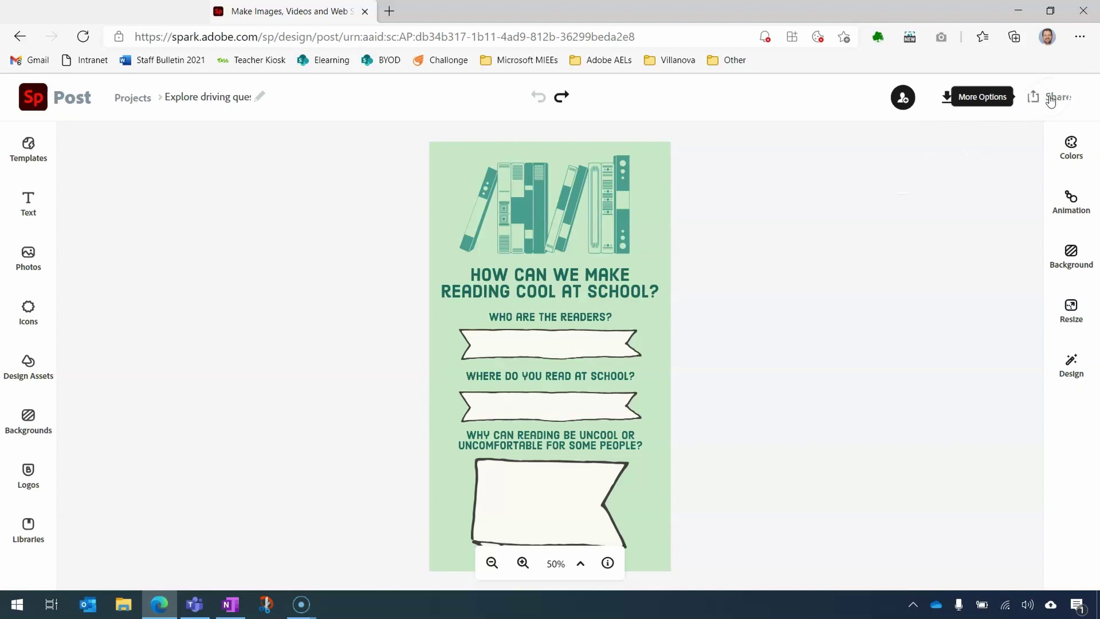
pyautogui.click(978, 103)
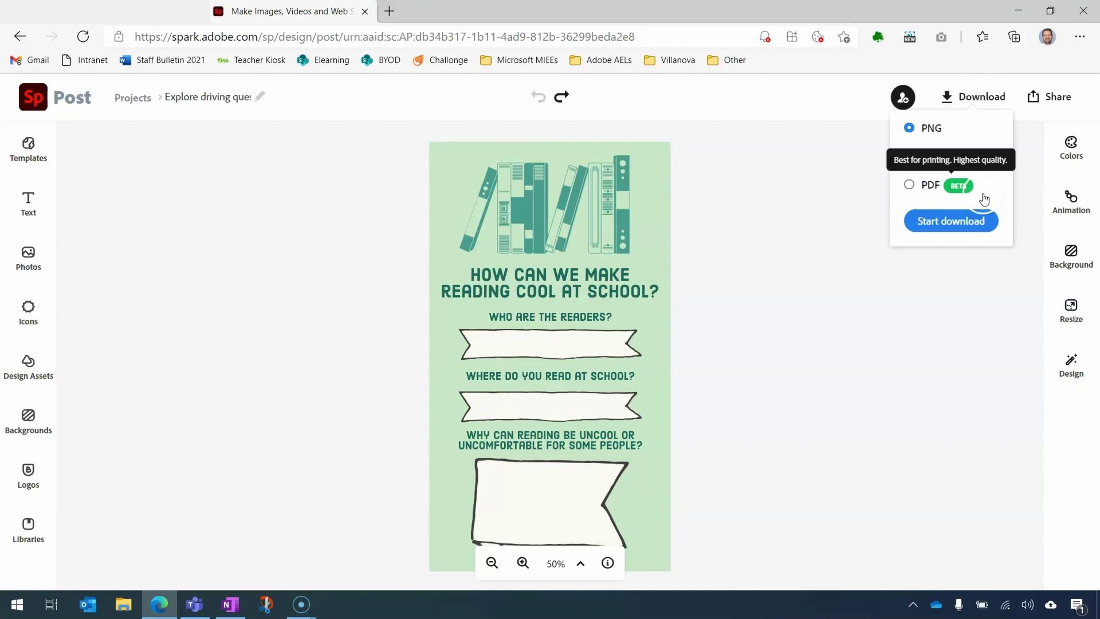
pyautogui.click(961, 225)
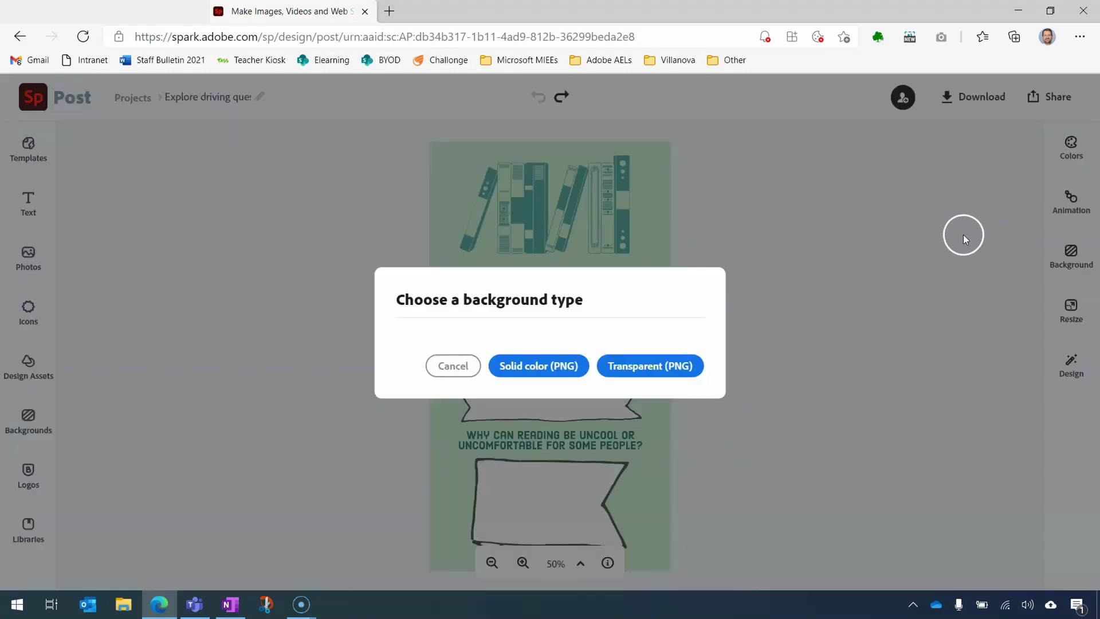
pyautogui.click(528, 365)
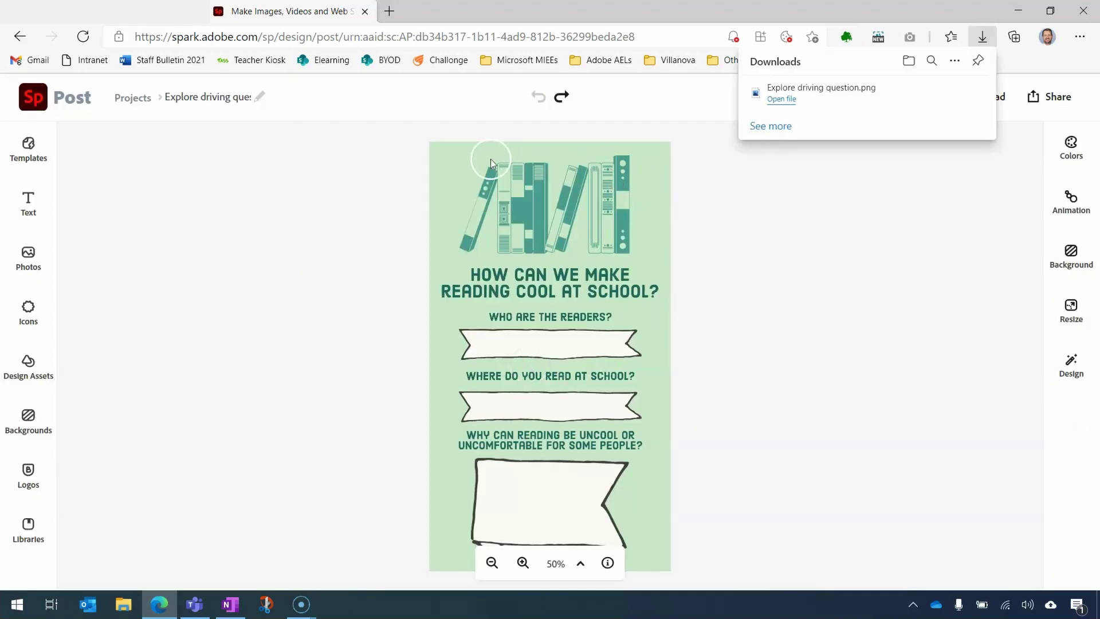